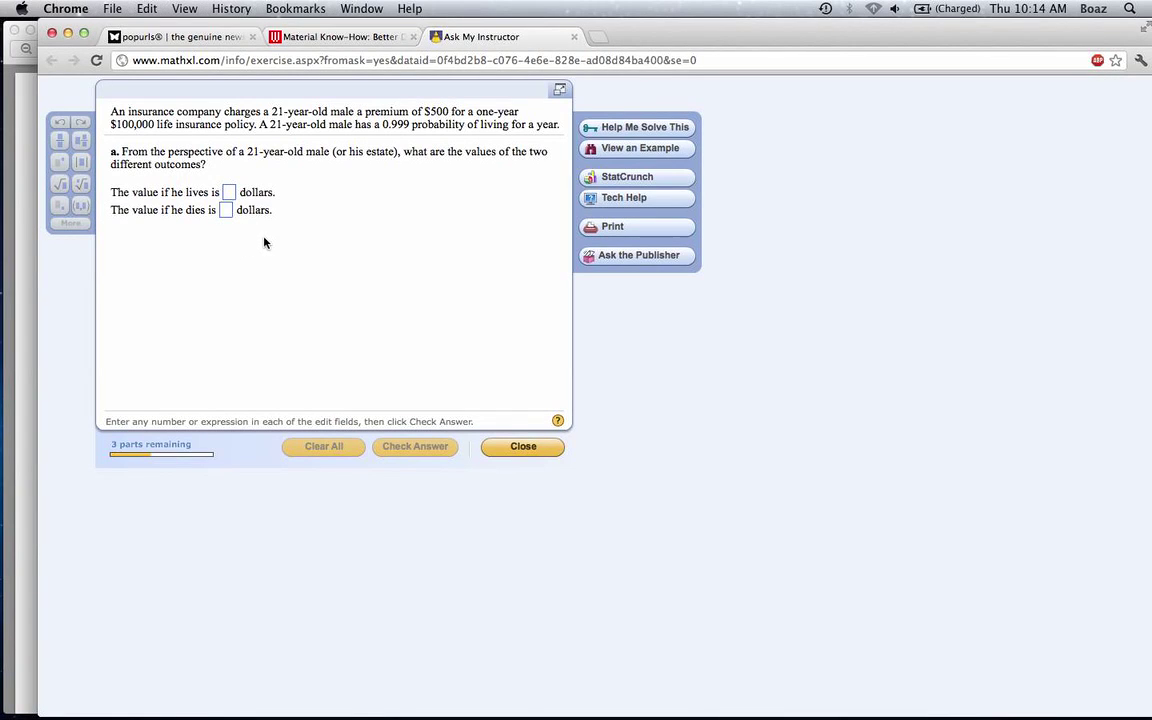
- Enter −500 for 'lives' and 99500 for 'dies' in part a and submit
left_click(66, 74)
left_click(228, 192)
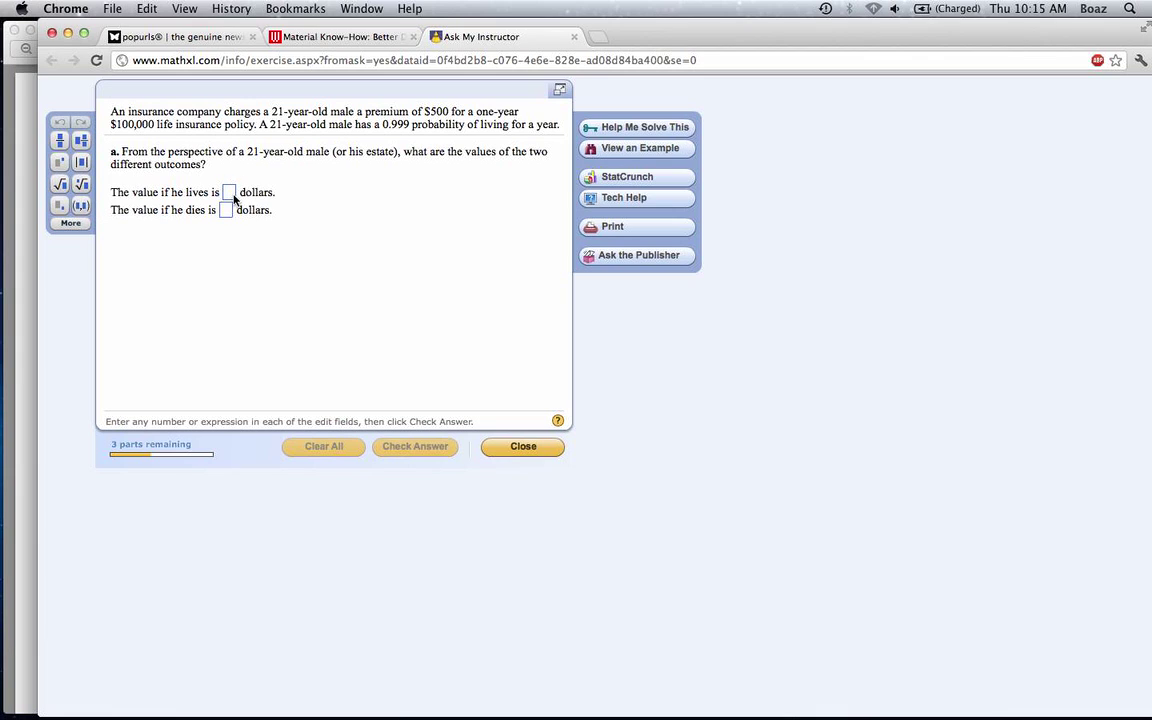
type("-500")
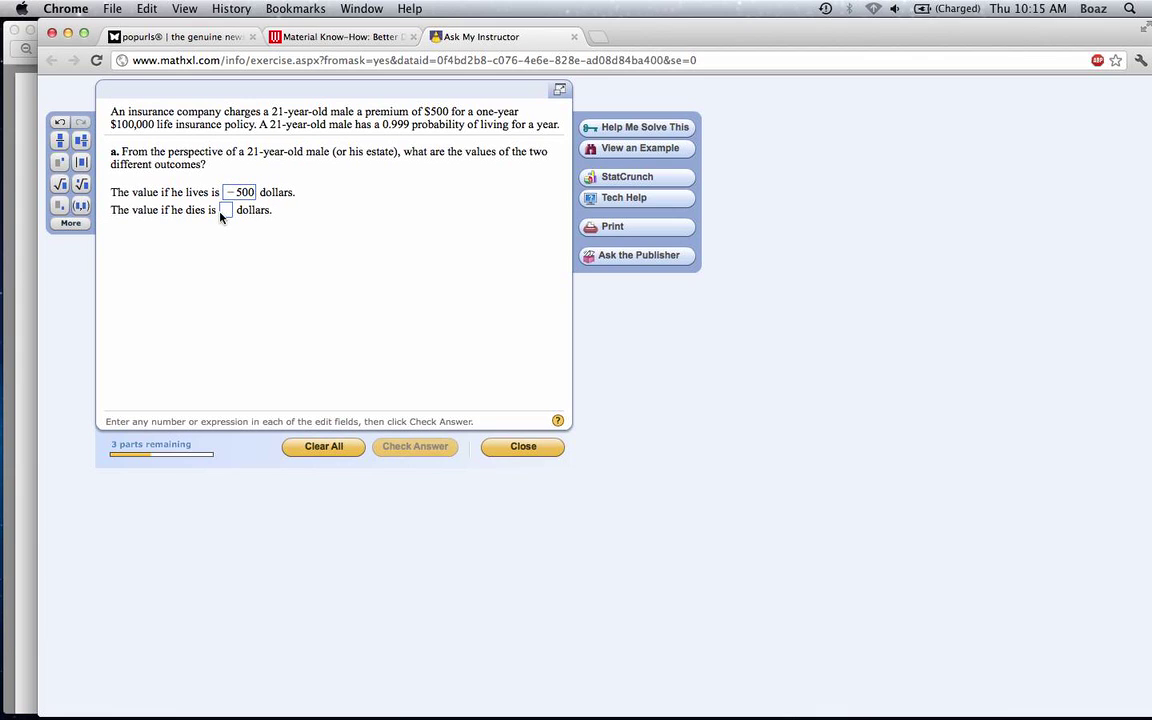
left_click(227, 211)
type("99500")
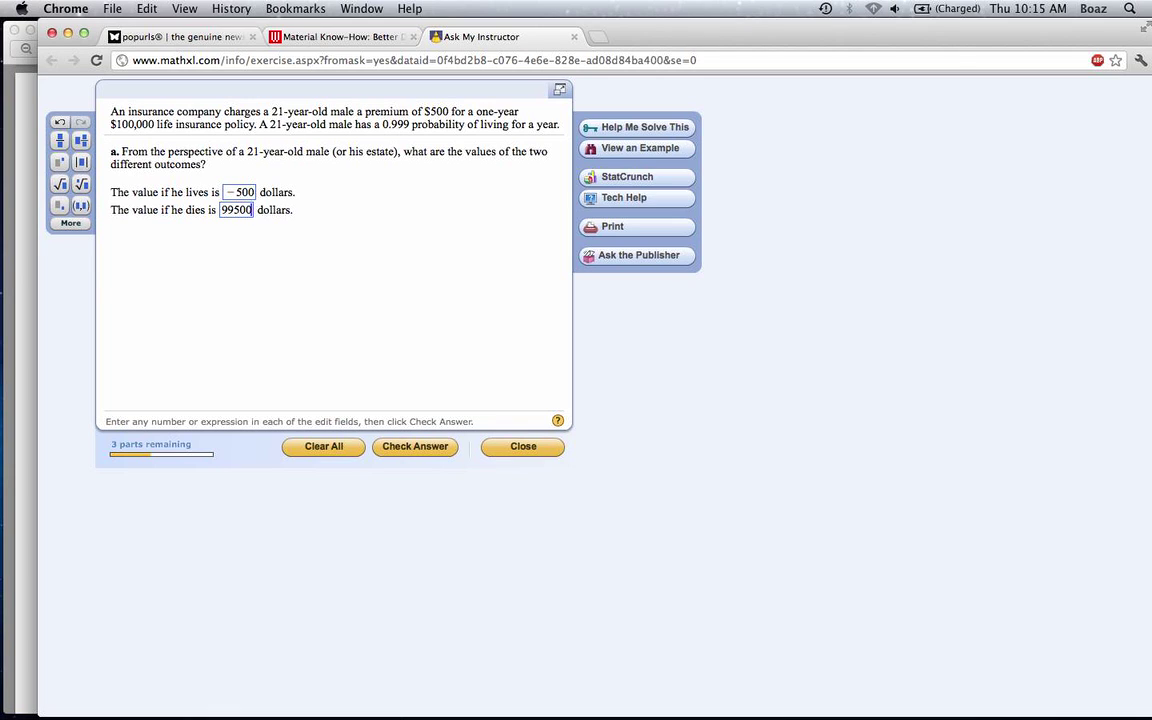
key("Return")
key("Return")
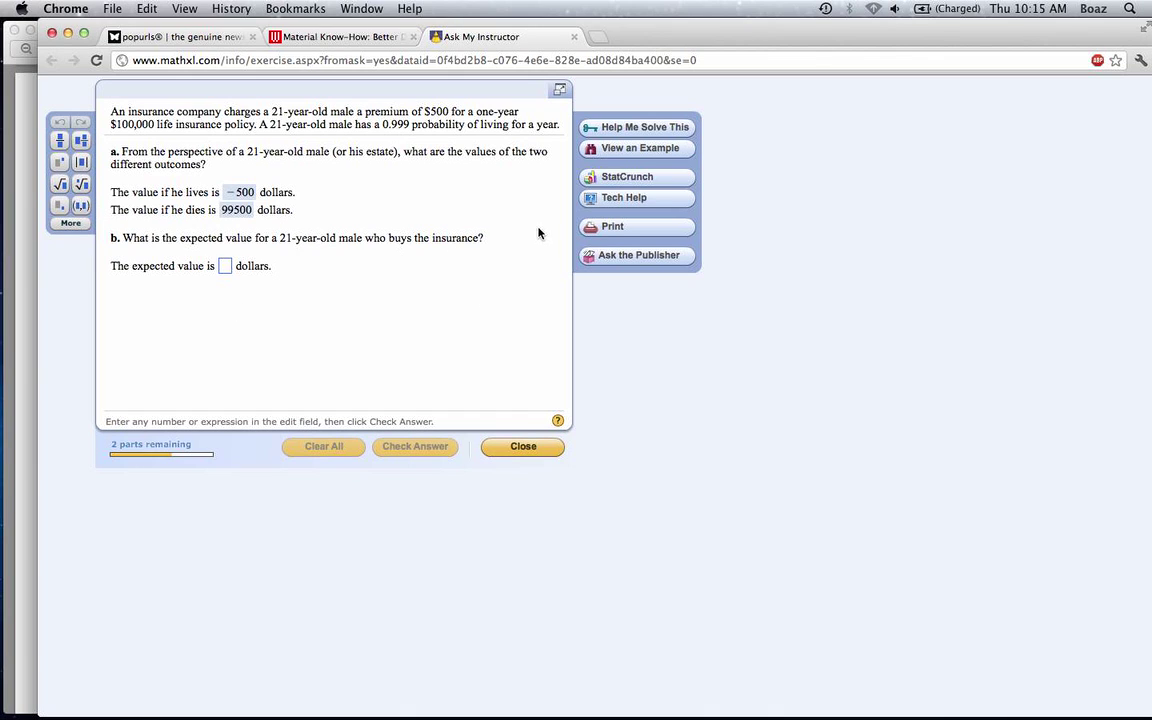
- Open StatCrunch and enter the outcomes −500 and 99500 in var1
left_click(647, 180)
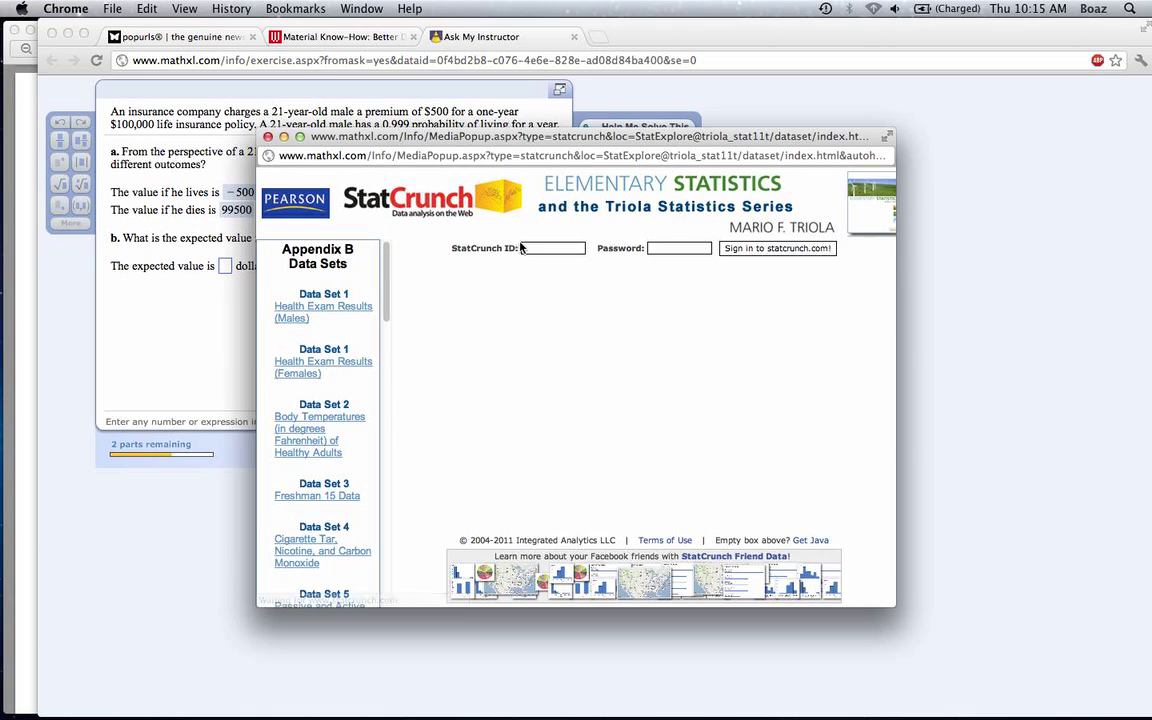
left_click_drag(480, 145, 685, 105)
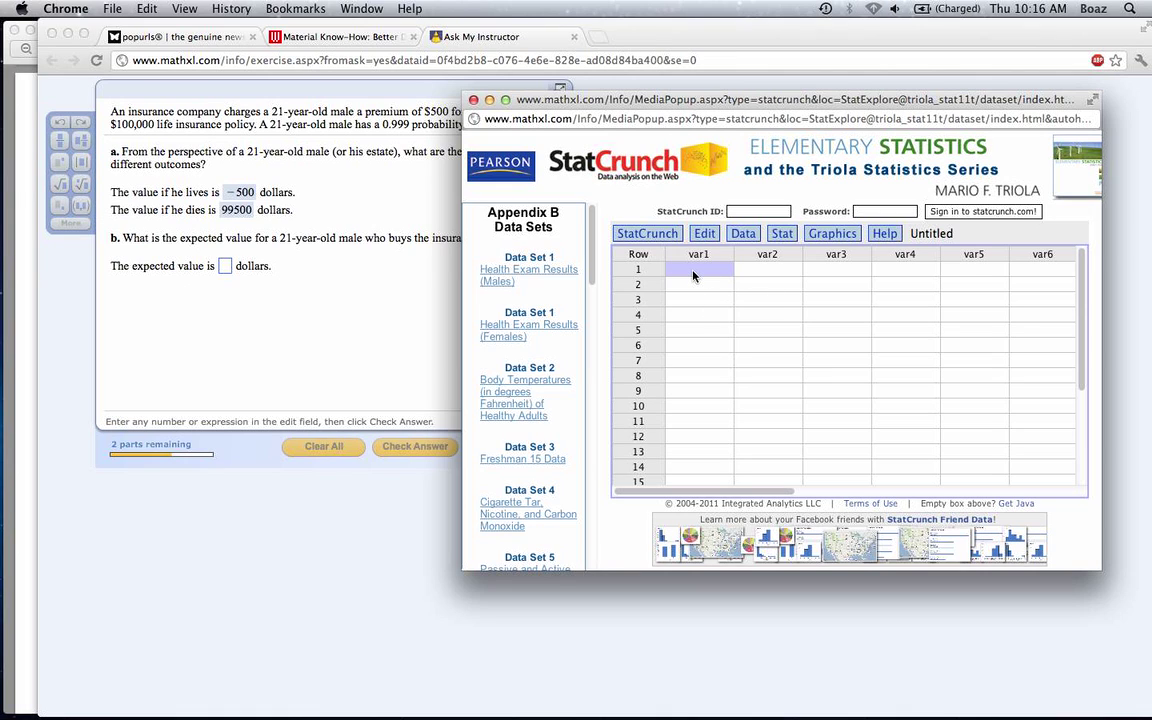
type("-500")
key("Return")
type("99500")
- Enter the probabilities 0.999 and 0.0010 in var2
left_click(769, 270)
left_click_drag(683, 103, 613, 182)
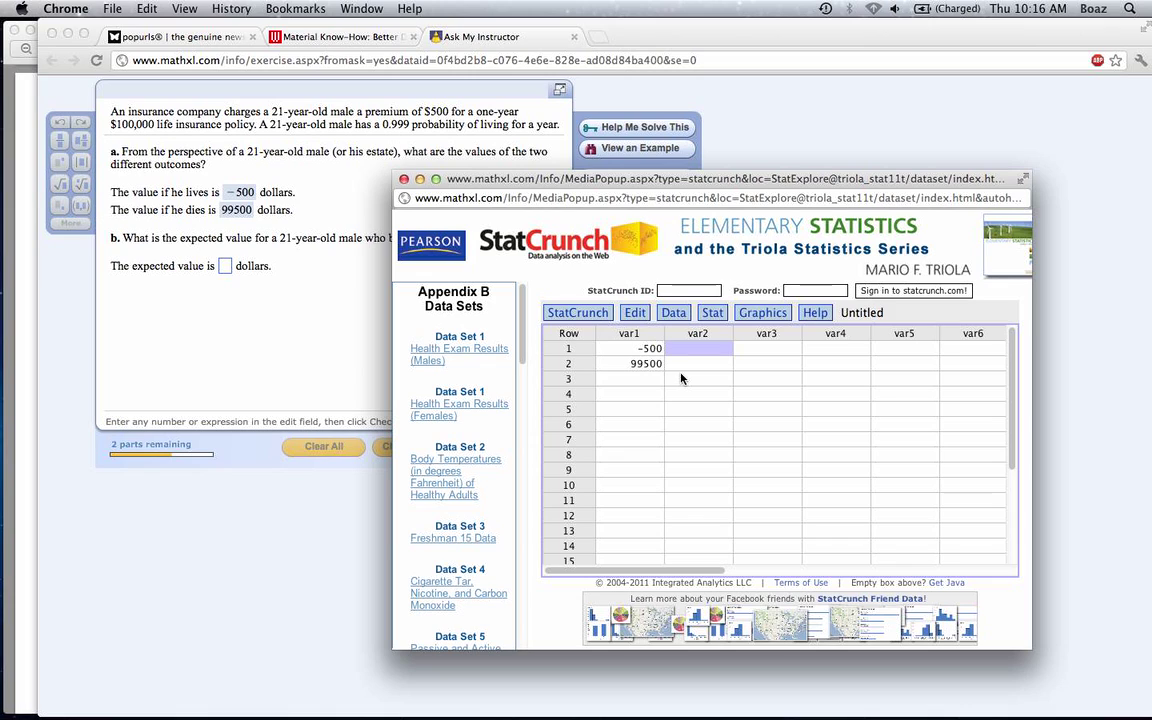
type("0.999")
key("Return")
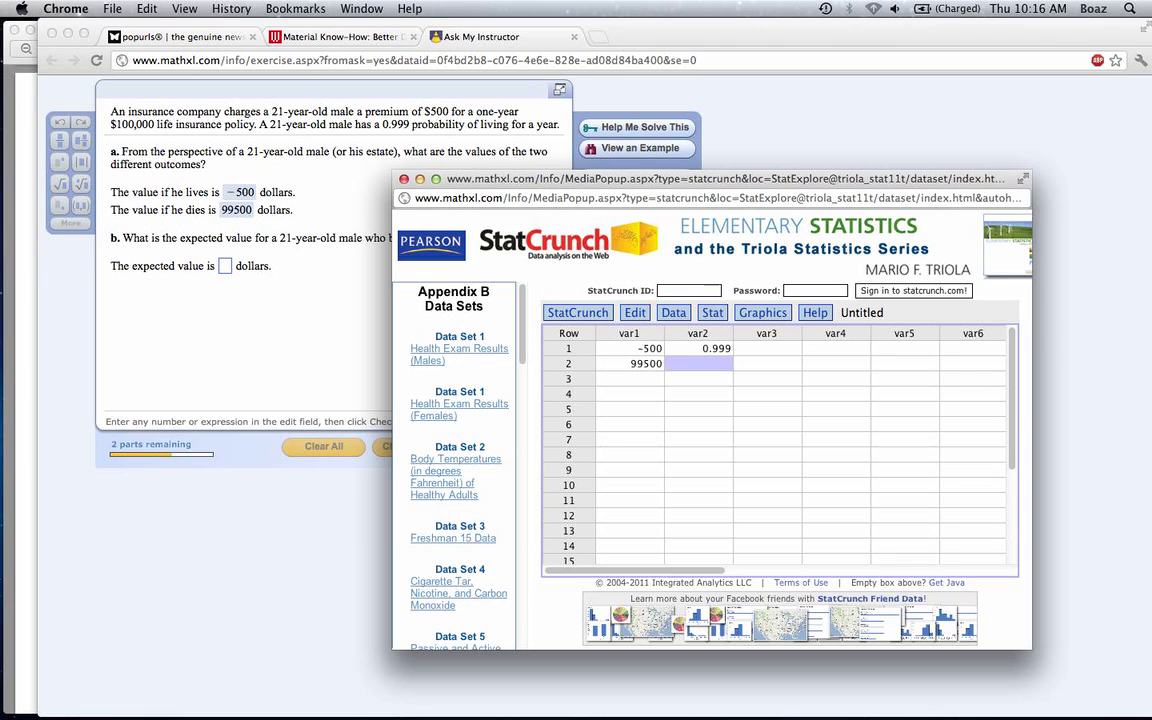
type("0.0010")
key("Tab")
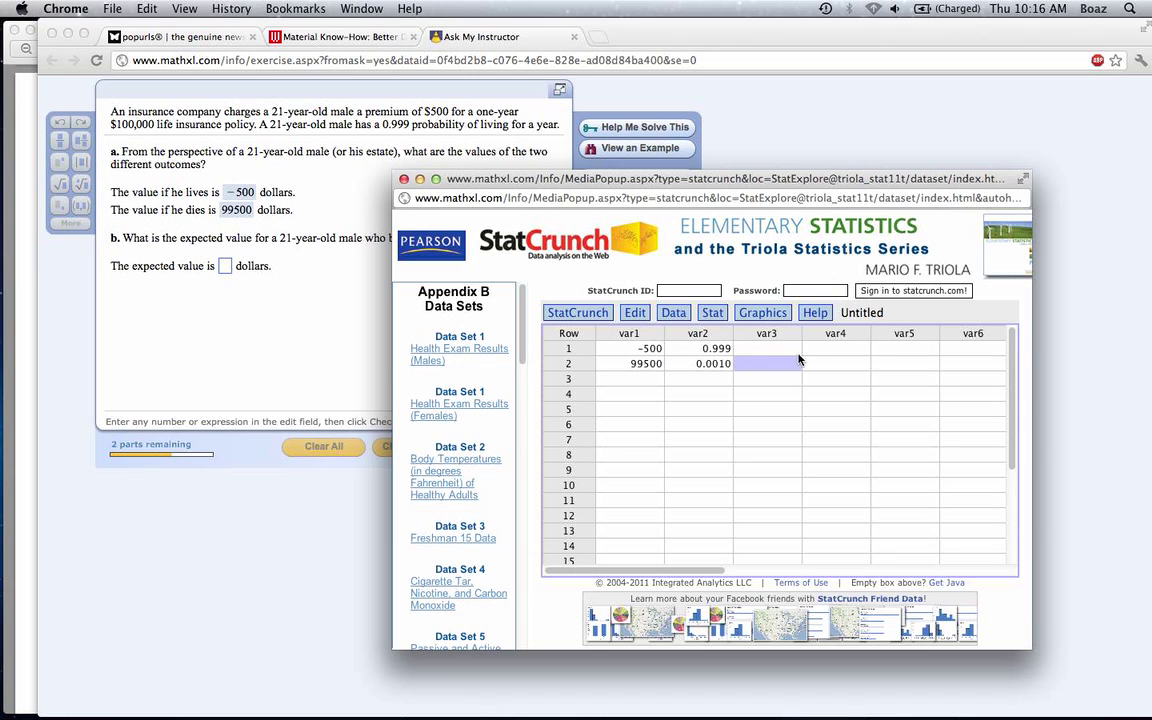
left_click(760, 352)
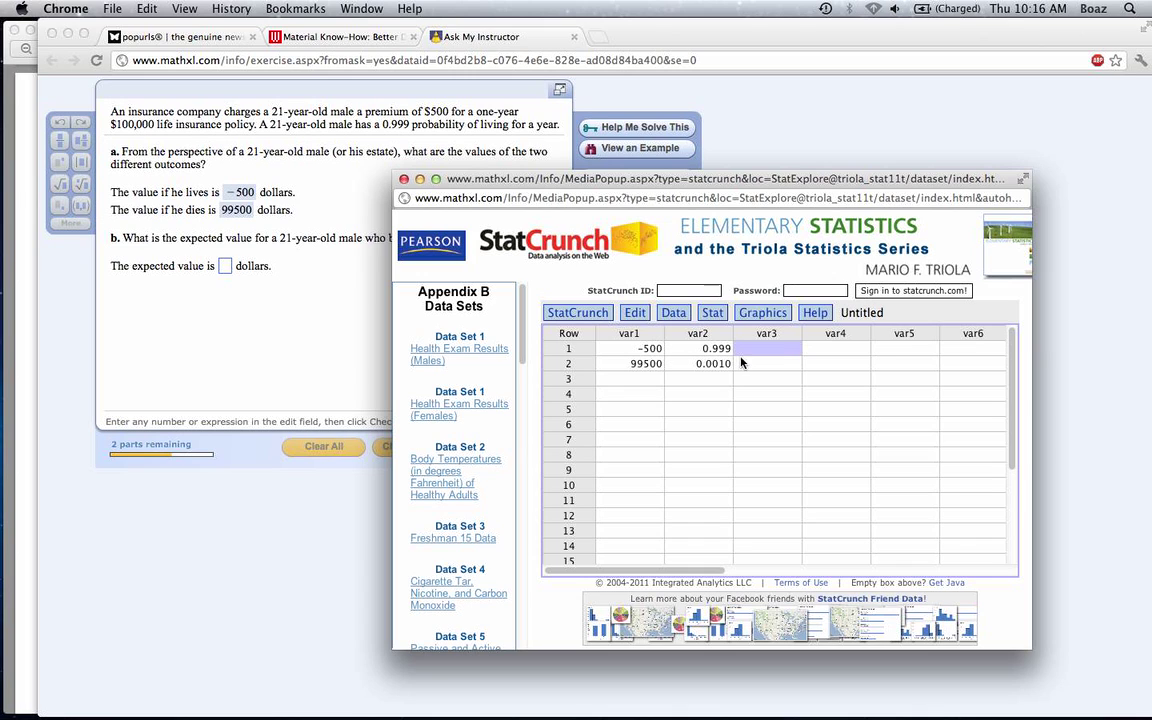
- Compute the expression var1 * var2 as a new column, yielding −499.5 and 99.5
left_click(712, 313)
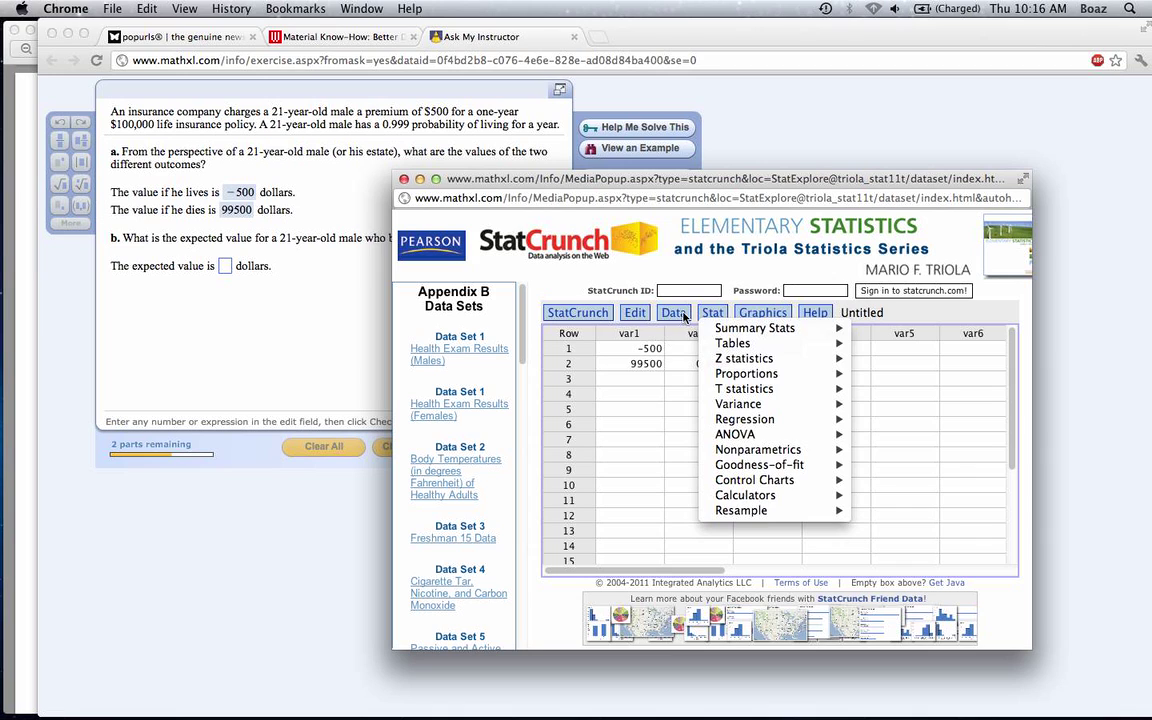
left_click(673, 313)
left_click(696, 419)
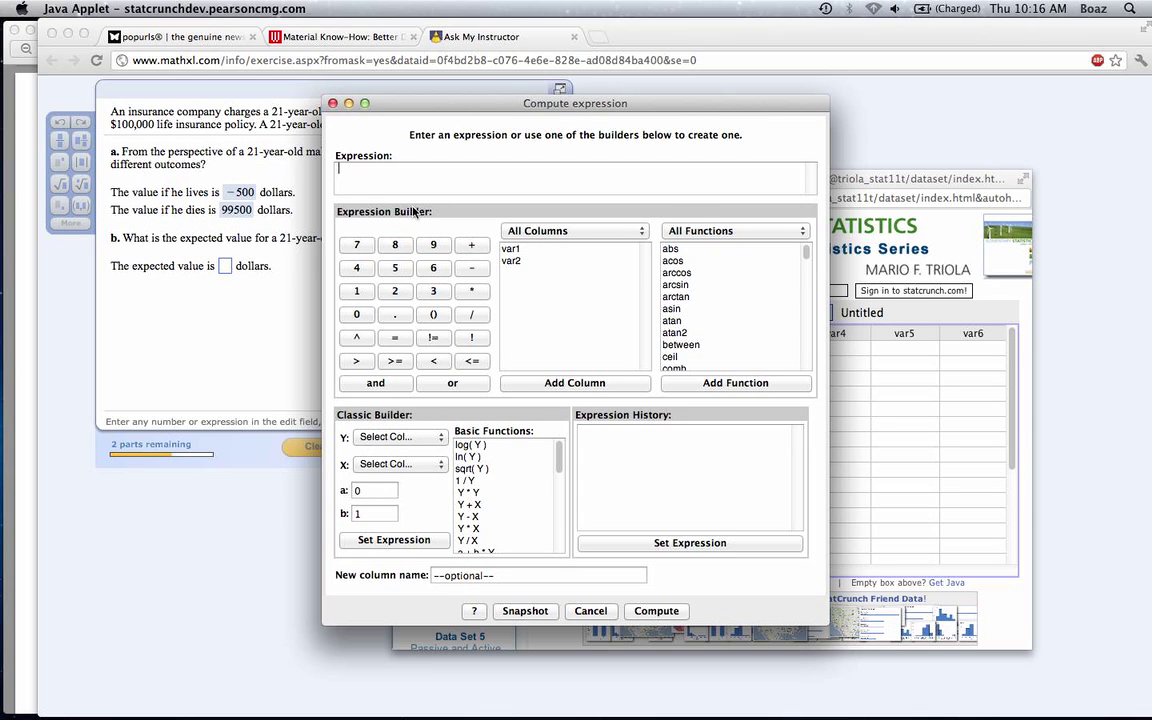
left_click(510, 249)
double_click(510, 249)
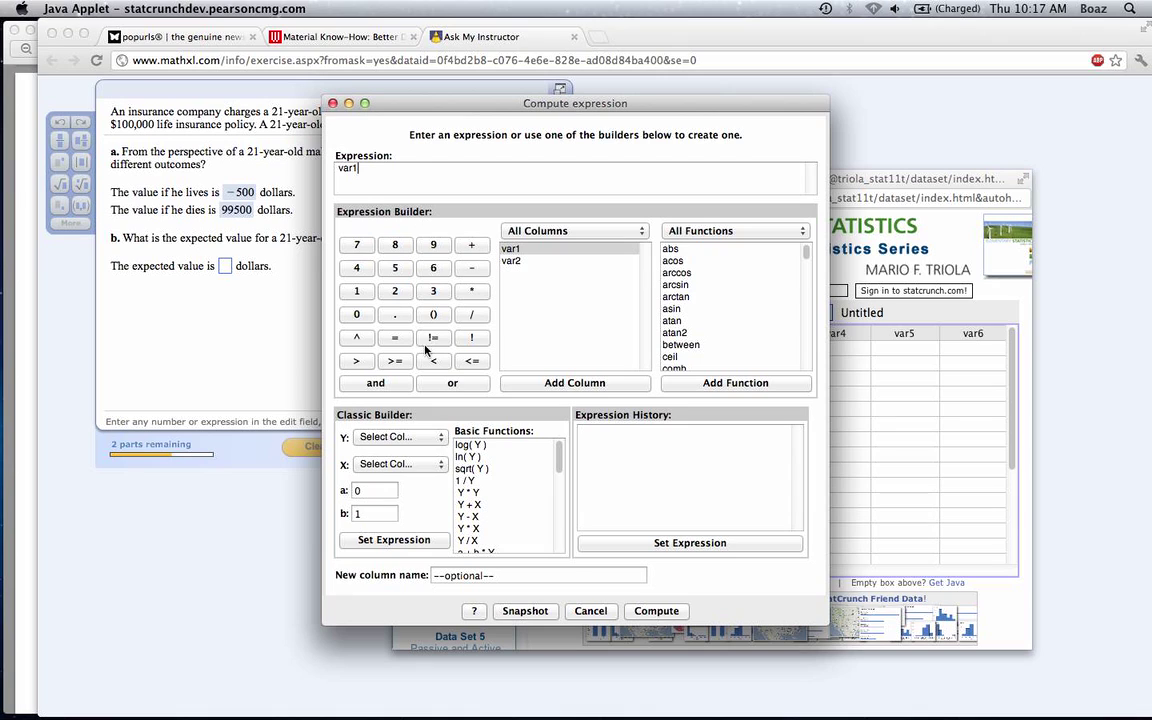
left_click(470, 290)
left_click(527, 261)
double_click(527, 261)
left_click(652, 611)
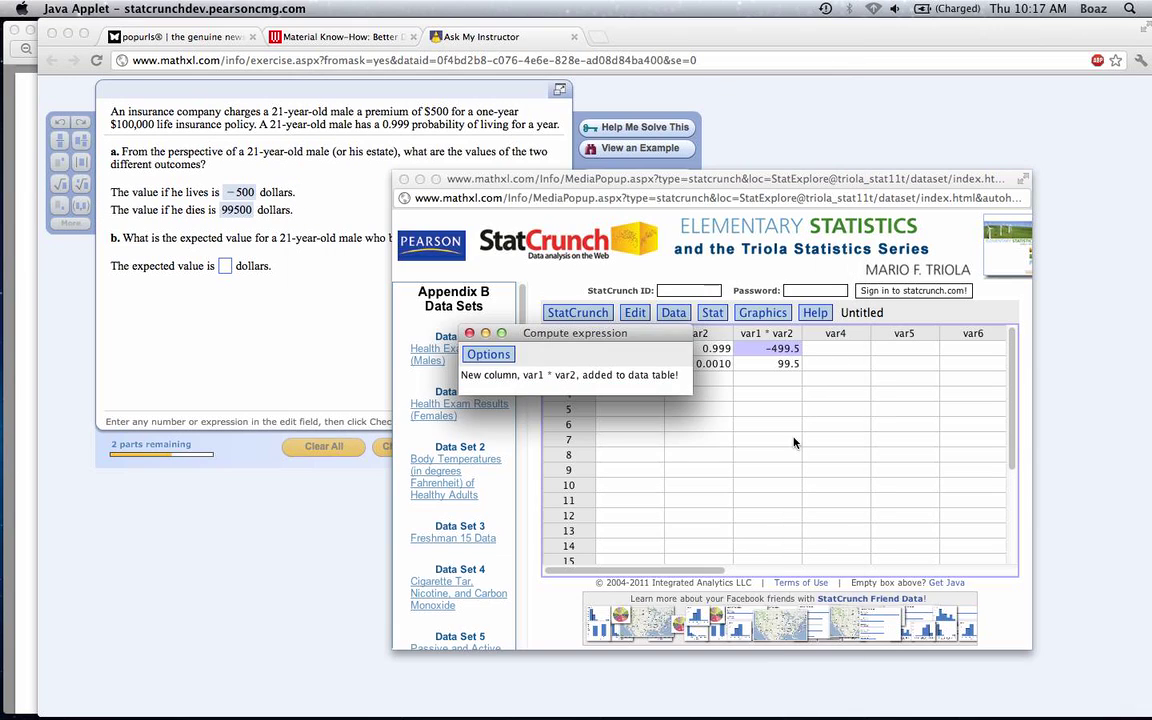
left_click(420, 298)
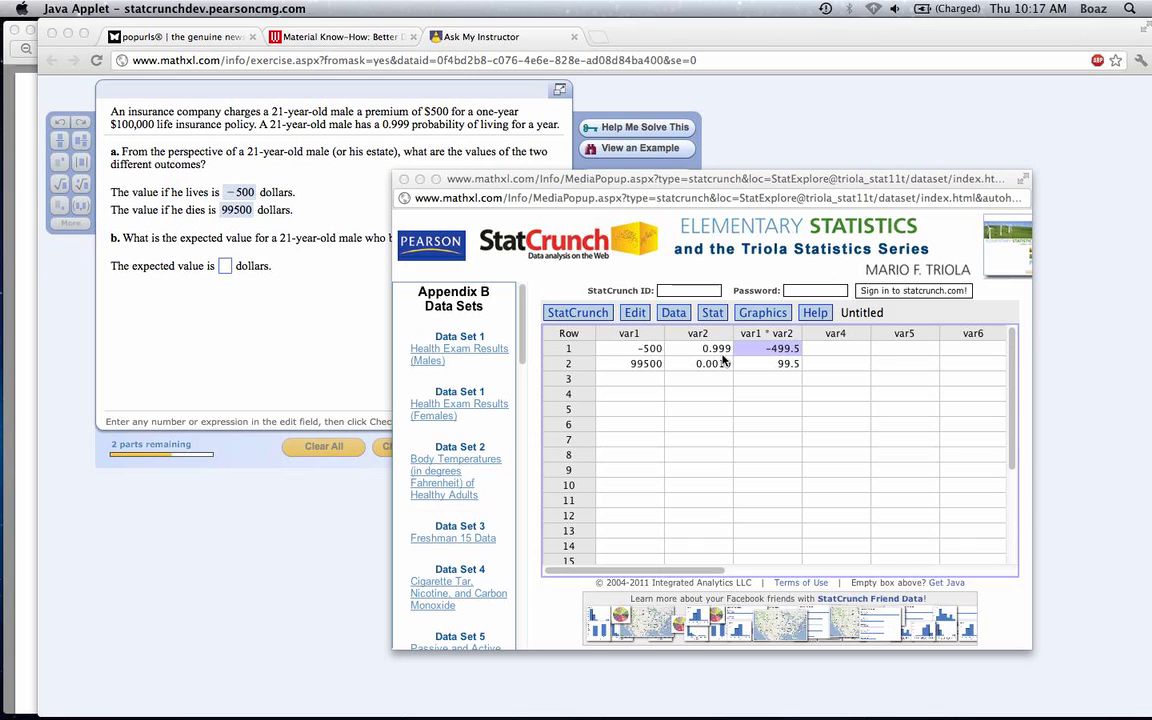
left_click(775, 383)
left_click(765, 380)
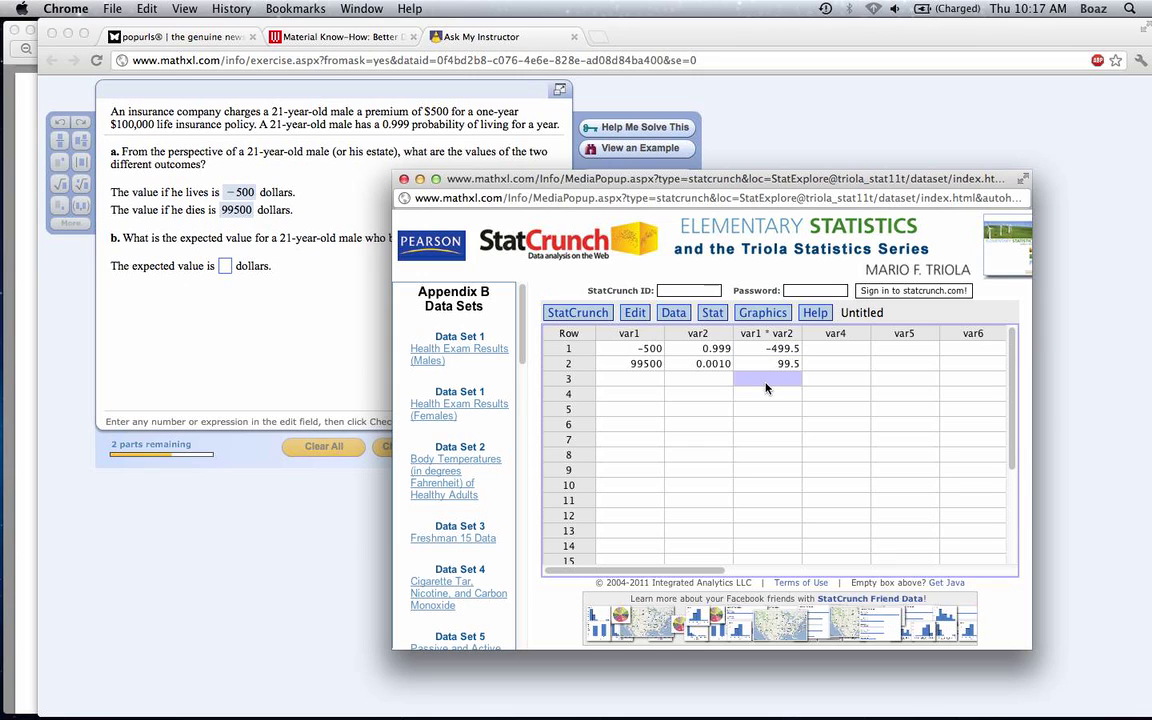
- Enter −400 as part b's expected value and check the answer
type("-400")
left_click(225, 265)
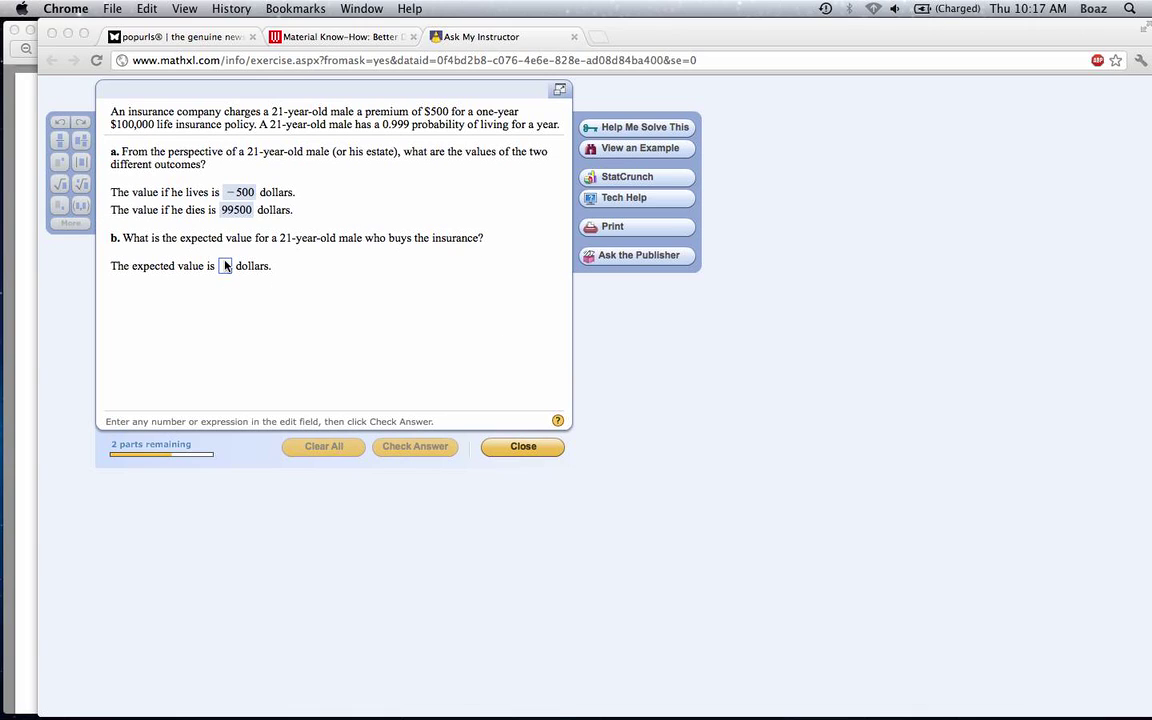
type("-400")
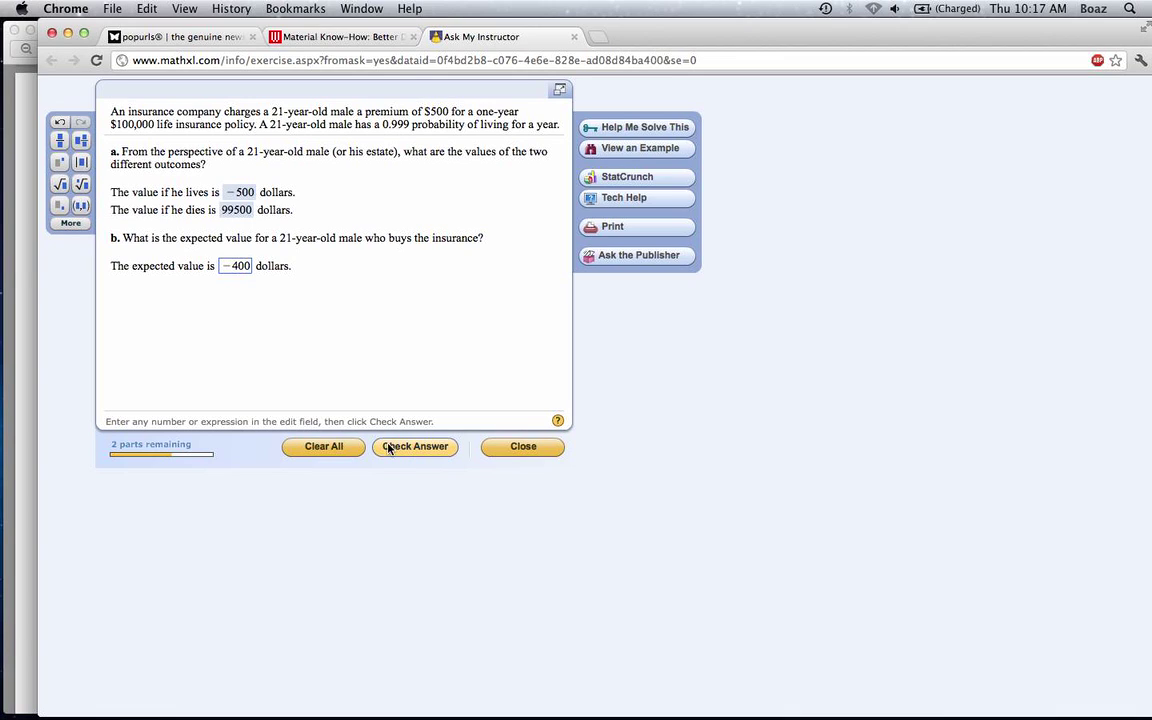
left_click(392, 452)
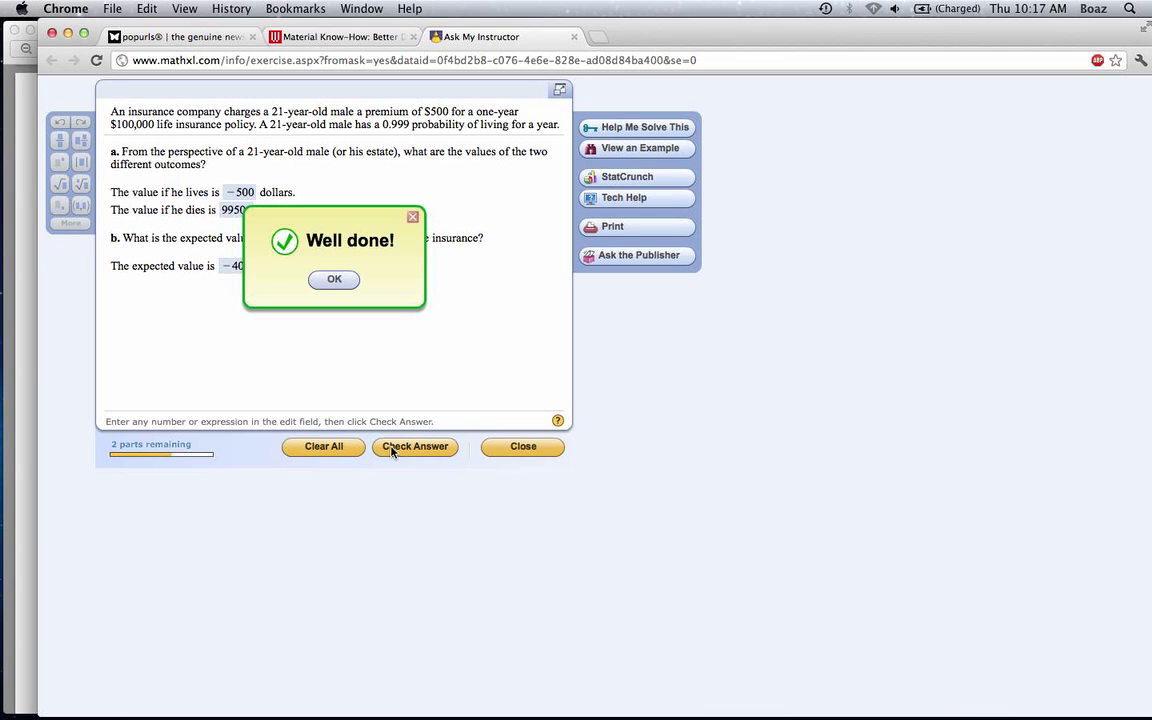
left_click(330, 281)
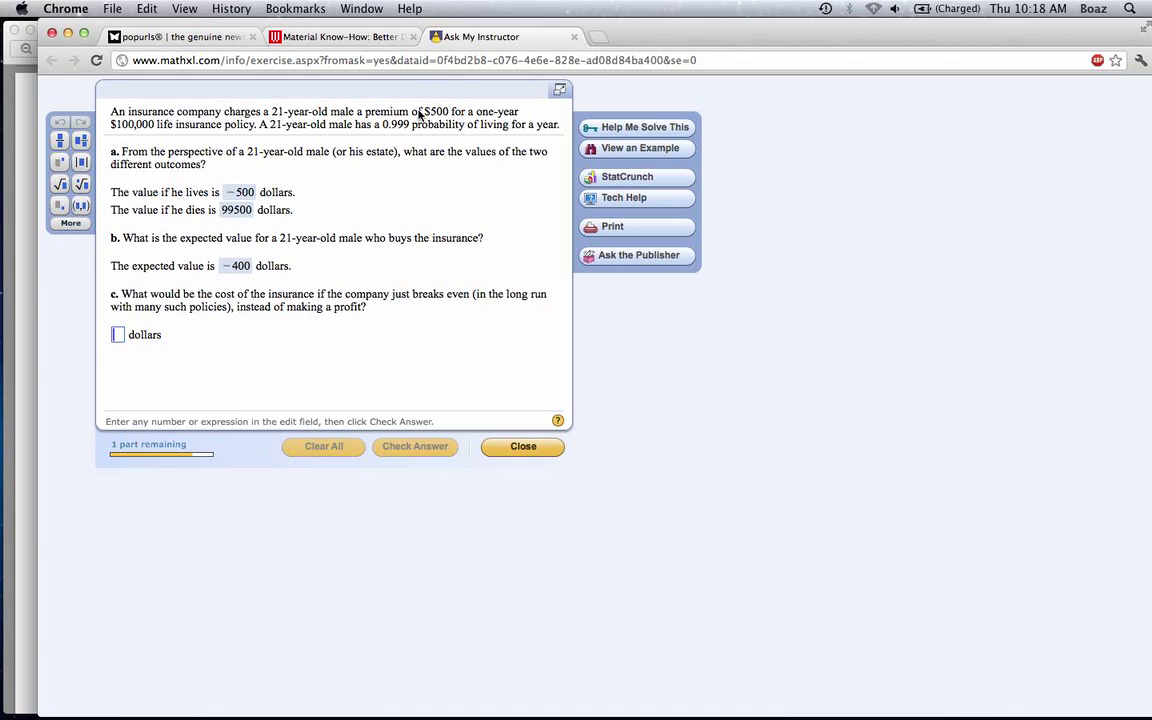
- Enter 100 as the break-even insurance cost and check the answer
type("100")
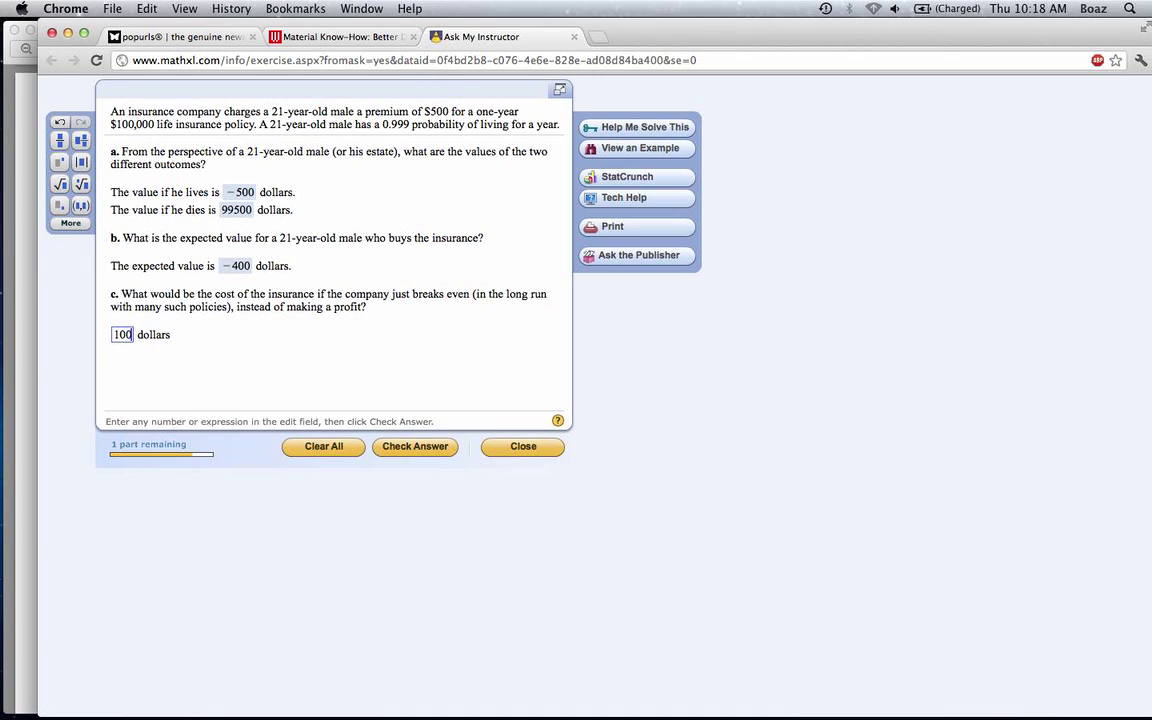
key("Return")
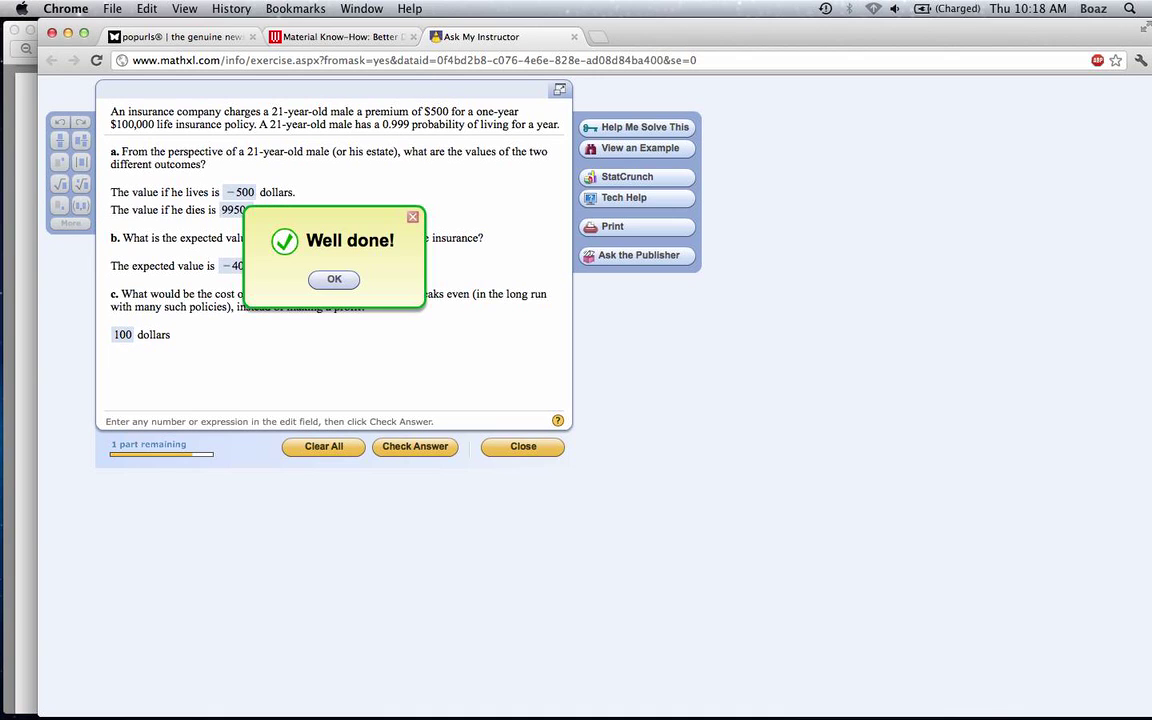
left_click(334, 280)
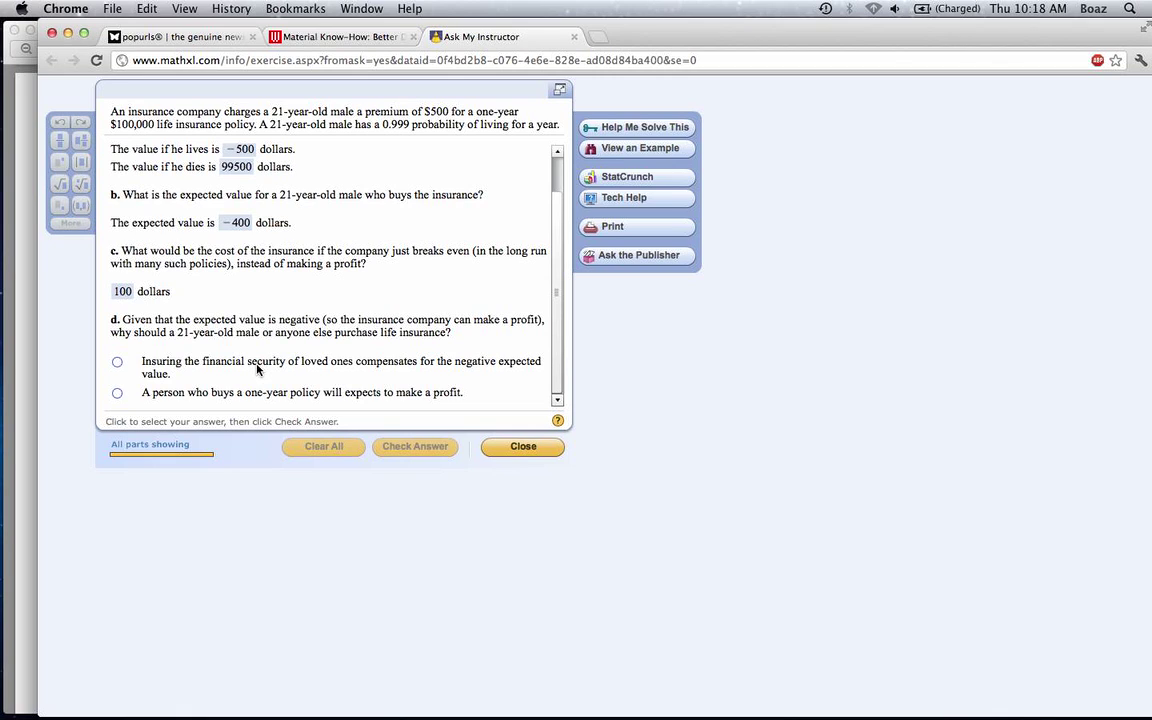
- Select the reason about protecting loved ones' financial security in part d
left_click(117, 362)
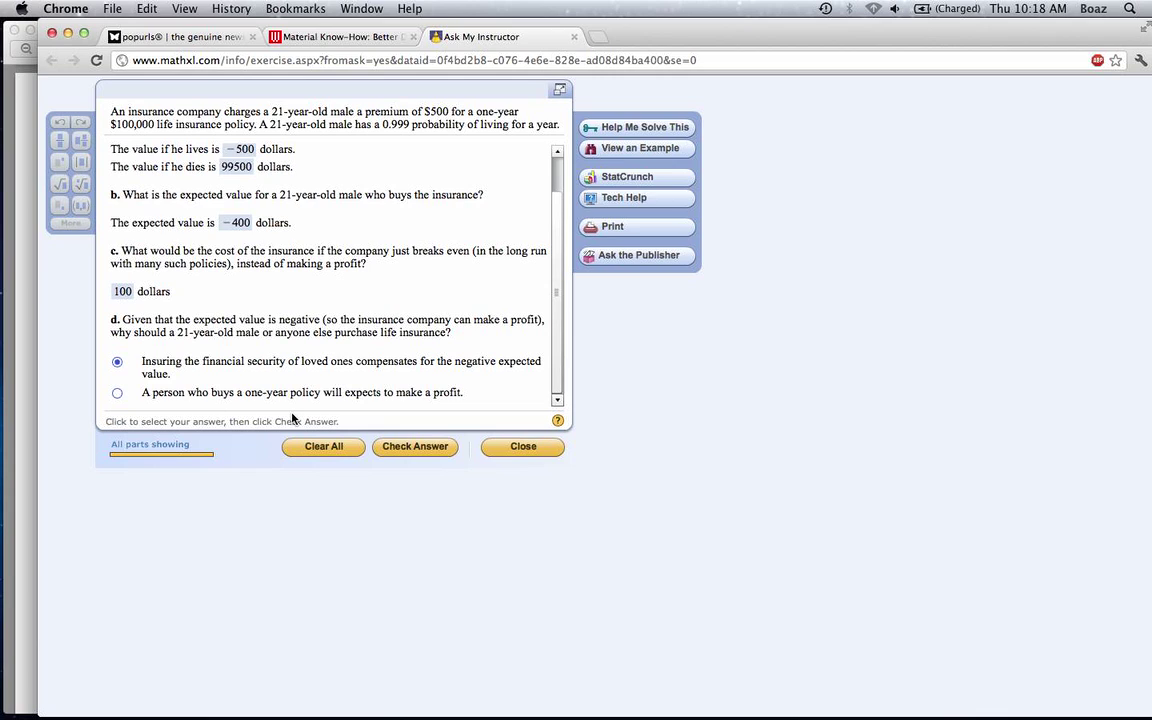